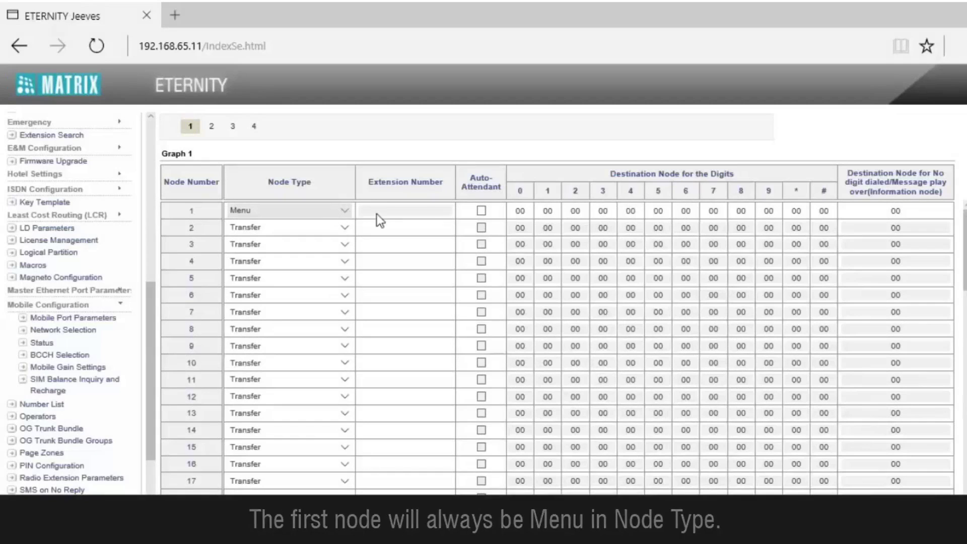
# Enter destination nodes 2, 3 and 10 for node 1's digits 1, 2 and 3.
pyautogui.click(558, 215)
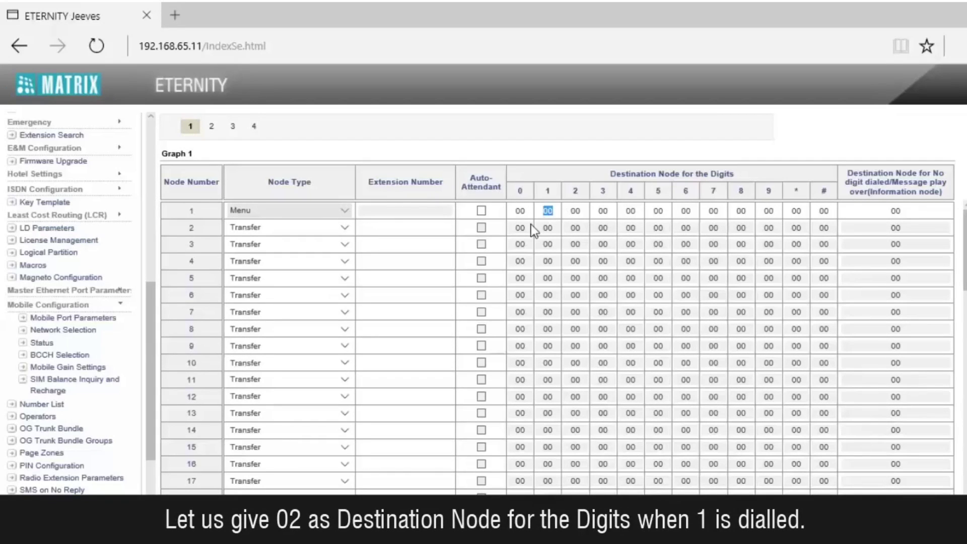
pyautogui.write('2')
pyautogui.click(587, 214)
pyautogui.write('3')
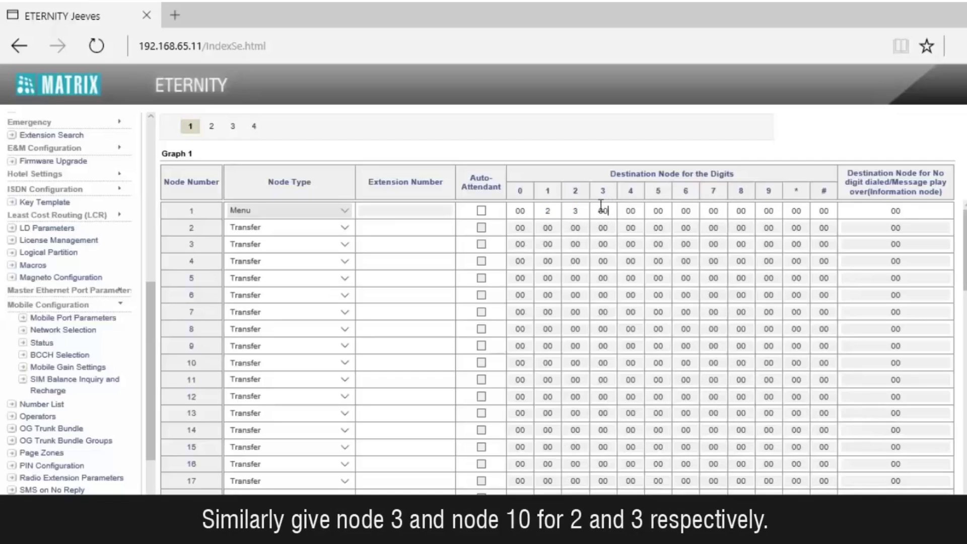
pyautogui.click(595, 208)
pyautogui.press('BackSpace')
pyautogui.write('10')
# Set the Node Type of rows 2 and 3 to Menu and row 10 to Disconnect.
pyautogui.click(337, 231)
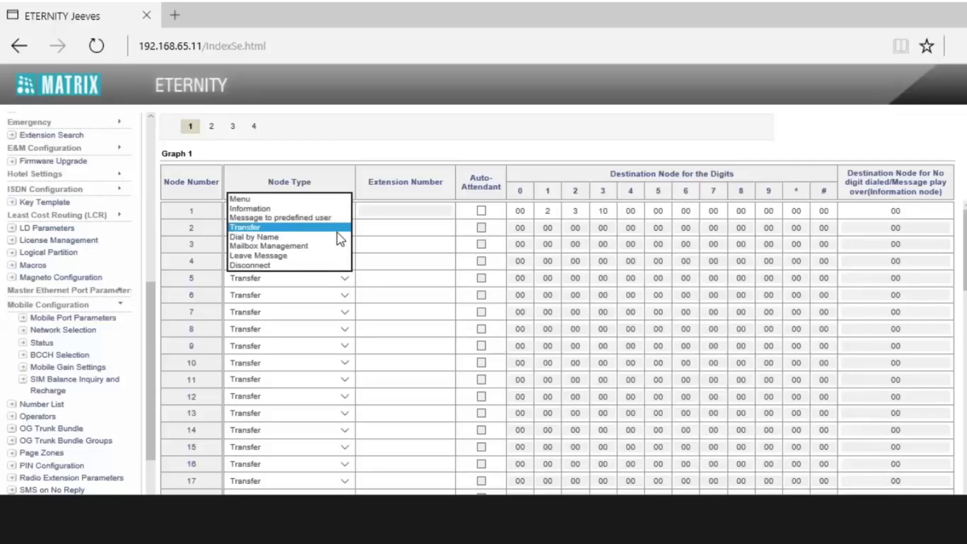
pyautogui.click(296, 203)
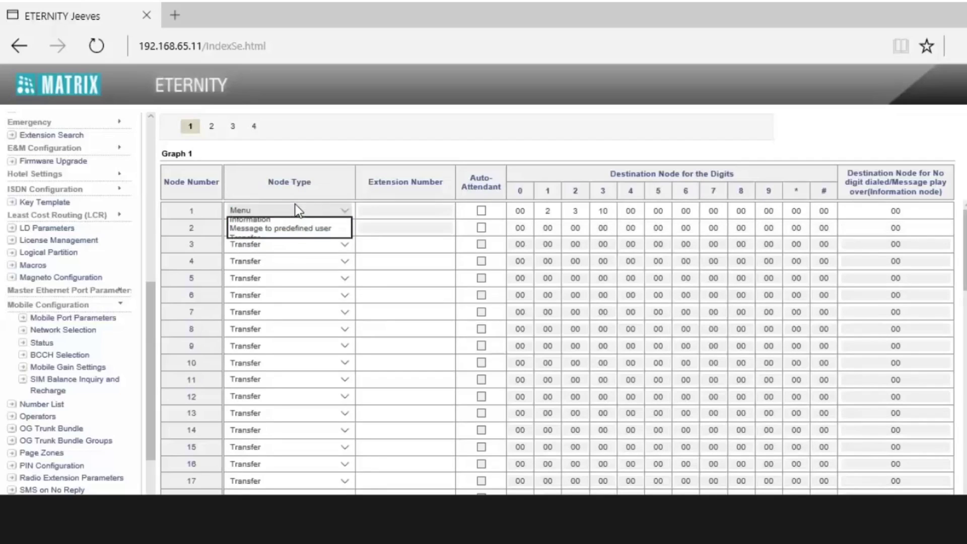
pyautogui.click(297, 246)
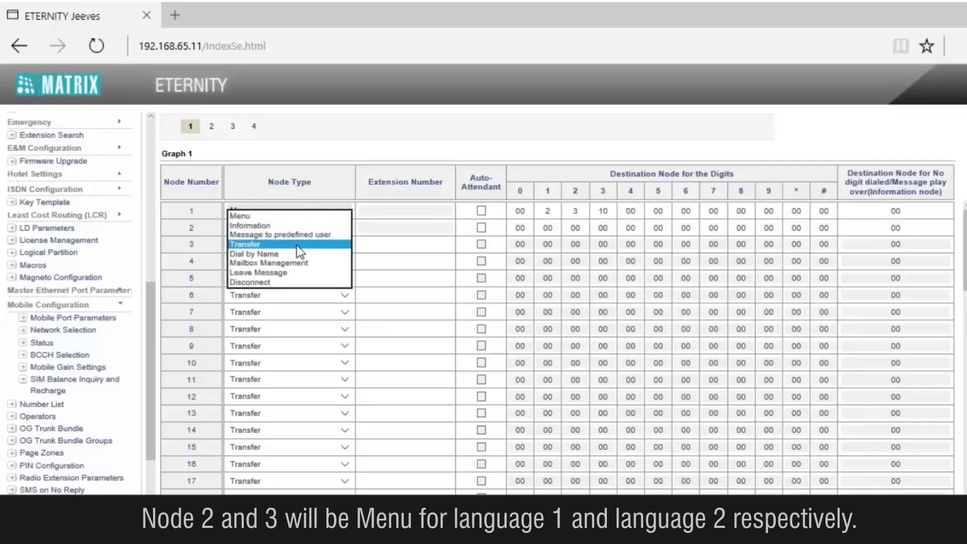
pyautogui.click(285, 220)
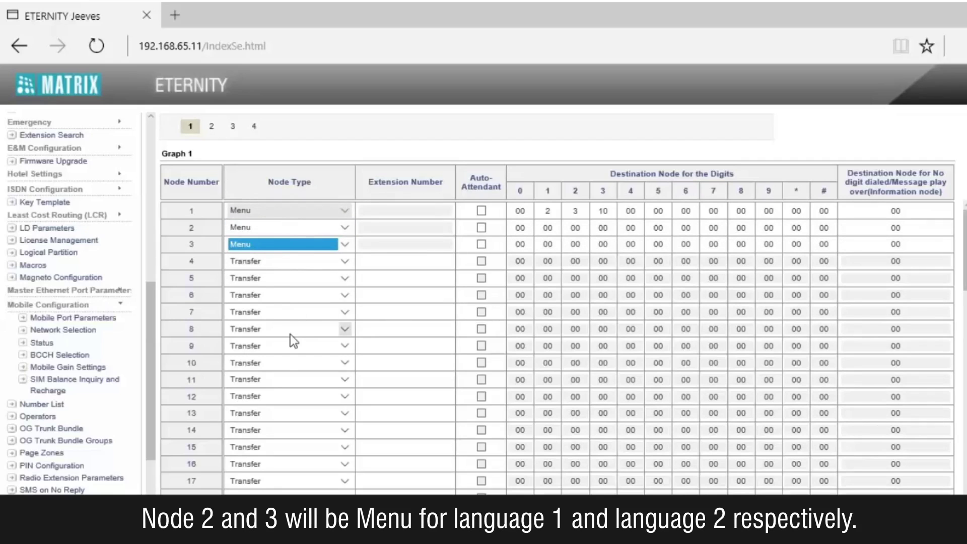
pyautogui.click(273, 362)
pyautogui.click(267, 403)
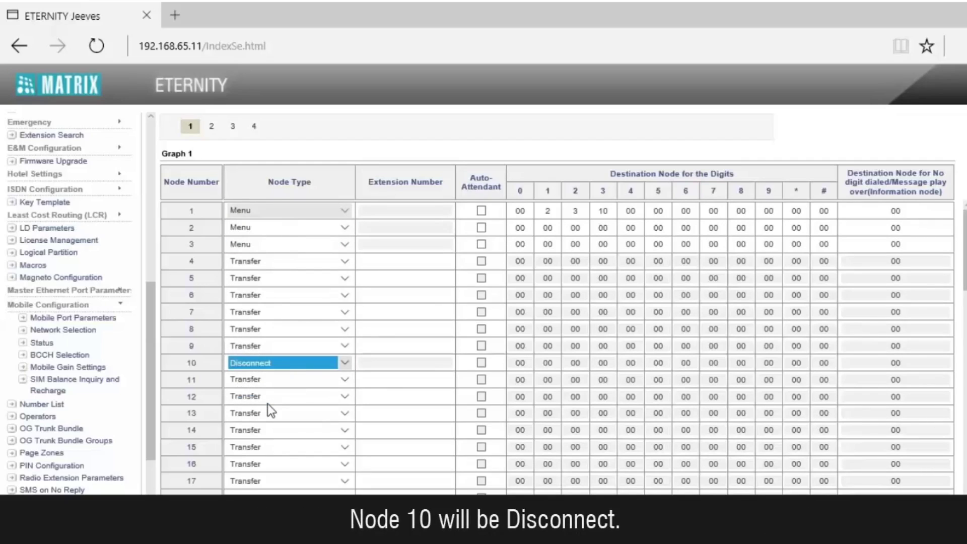
pyautogui.doubleClick(559, 228)
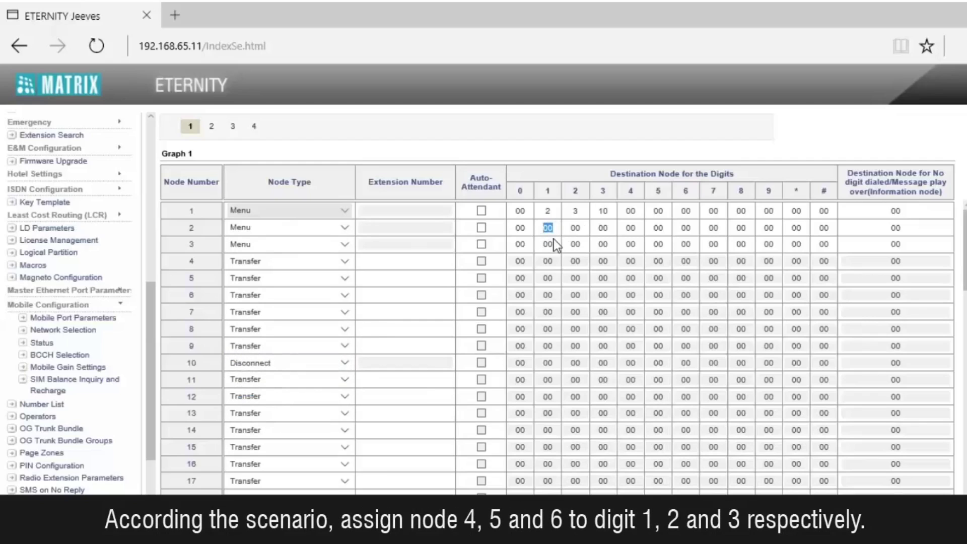
# Replace node 2's digit 1, 2 and 3 destinations with 4, 5 and 6.
pyautogui.write('4')
pyautogui.doubleClick(578, 229)
pyautogui.write('5')
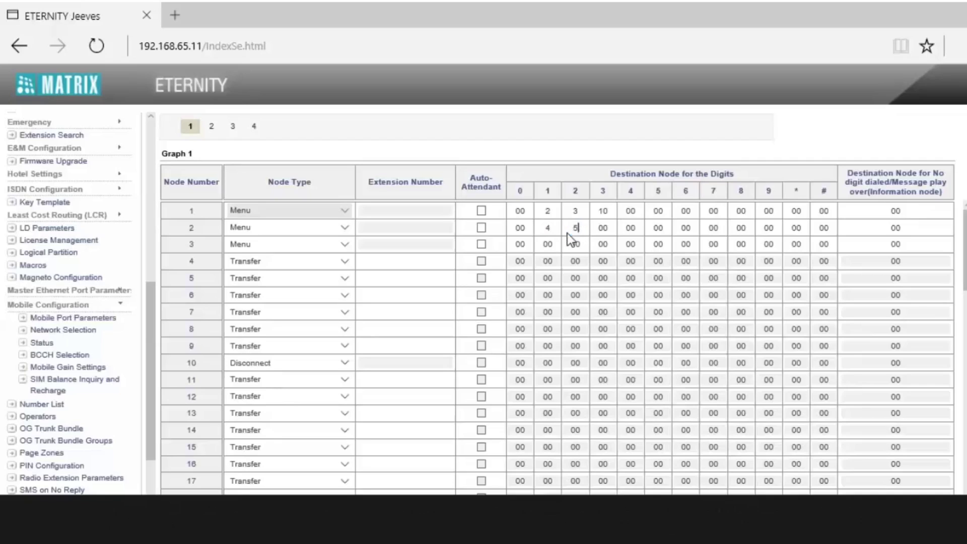
pyautogui.doubleClick(602, 229)
pyautogui.write('6')
# Set row 4 to Information, row 5 to Transfer with extension 2001, and row 6 to Leave Message.
pyautogui.click(339, 261)
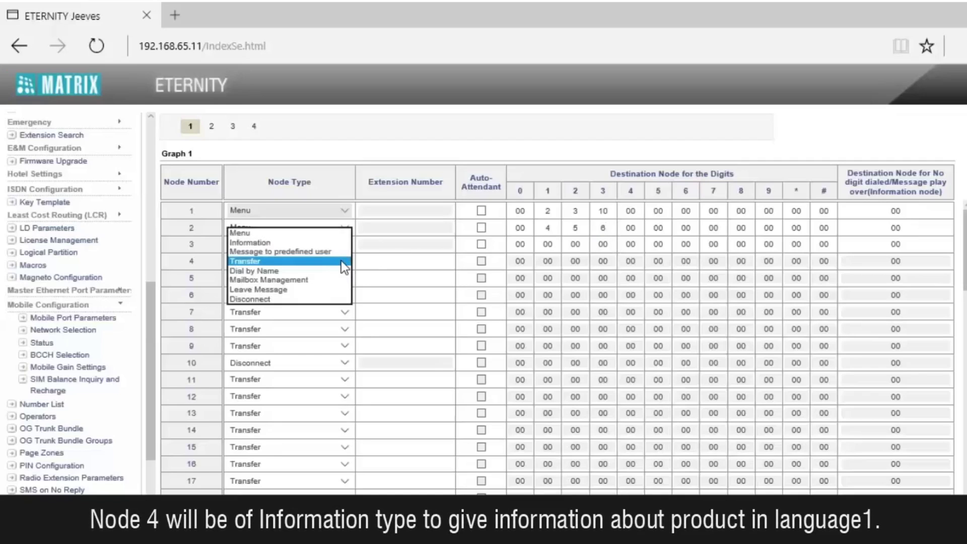
pyautogui.click(327, 244)
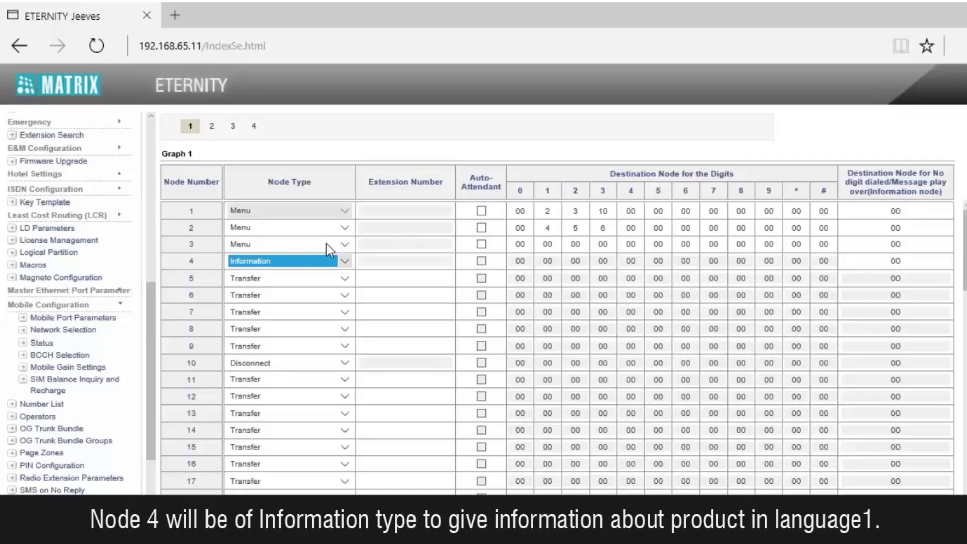
pyautogui.click(341, 278)
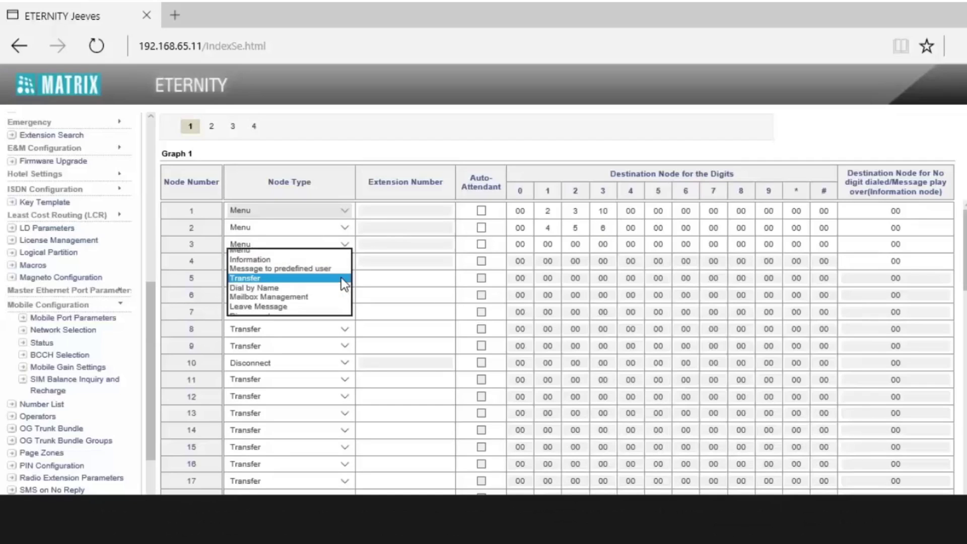
pyautogui.click(325, 281)
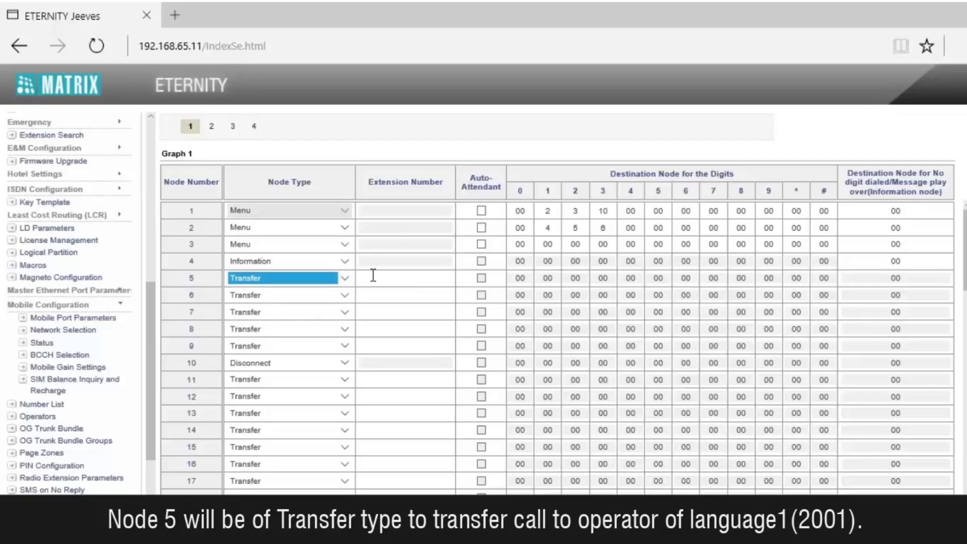
pyautogui.click(373, 276)
pyautogui.write('2001')
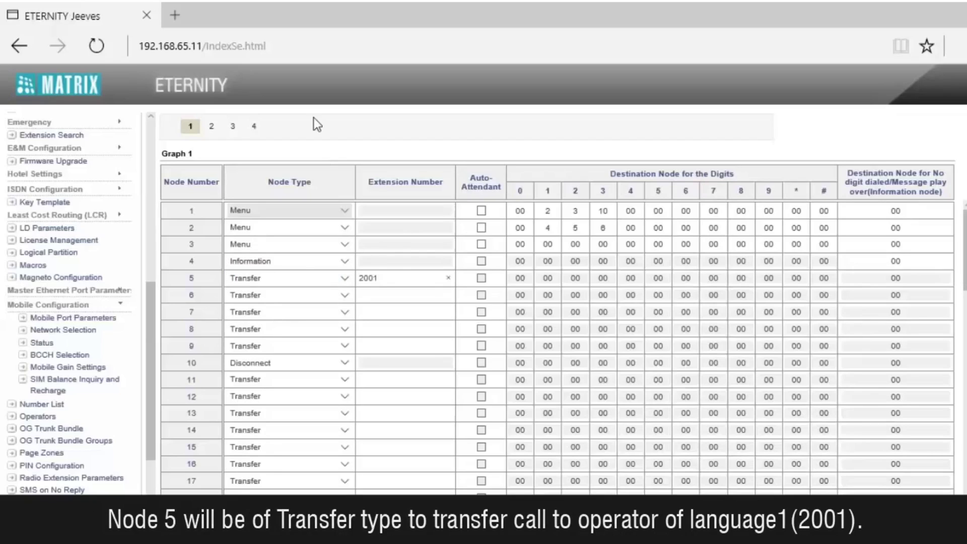
pyautogui.click(307, 296)
pyautogui.click(289, 322)
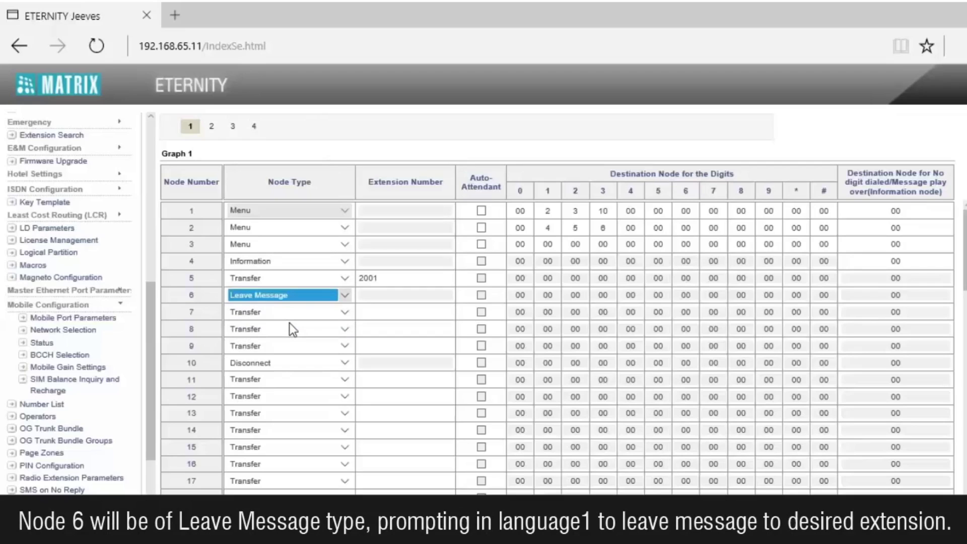
# Enter destinations 7, 8 and 9 in node 3's digit 1–3 columns.
pyautogui.click(554, 244)
pyautogui.doubleClick(554, 244)
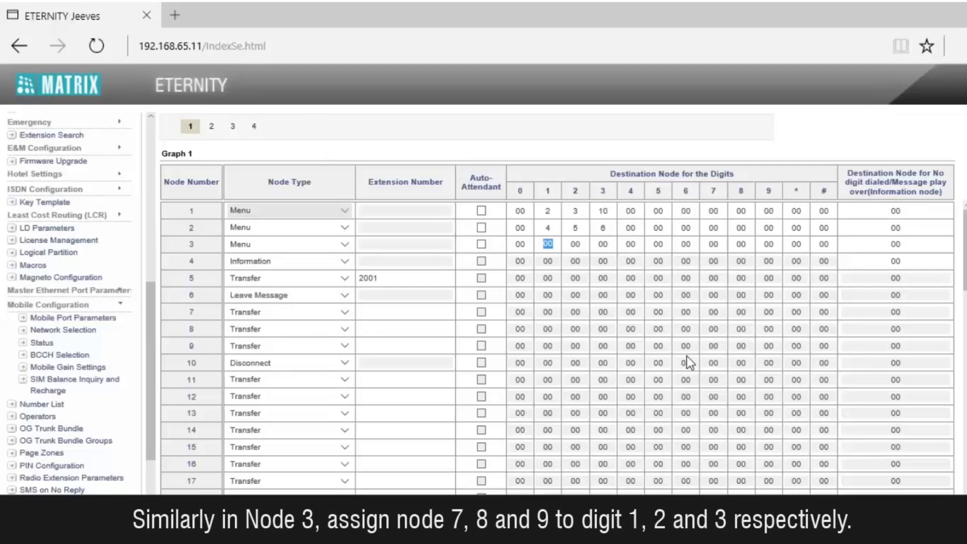
pyautogui.write('7')
pyautogui.press('Tab')
pyautogui.write('8')
pyautogui.press('Tab')
pyautogui.write('9')
pyautogui.click(336, 314)
pyautogui.click(340, 314)
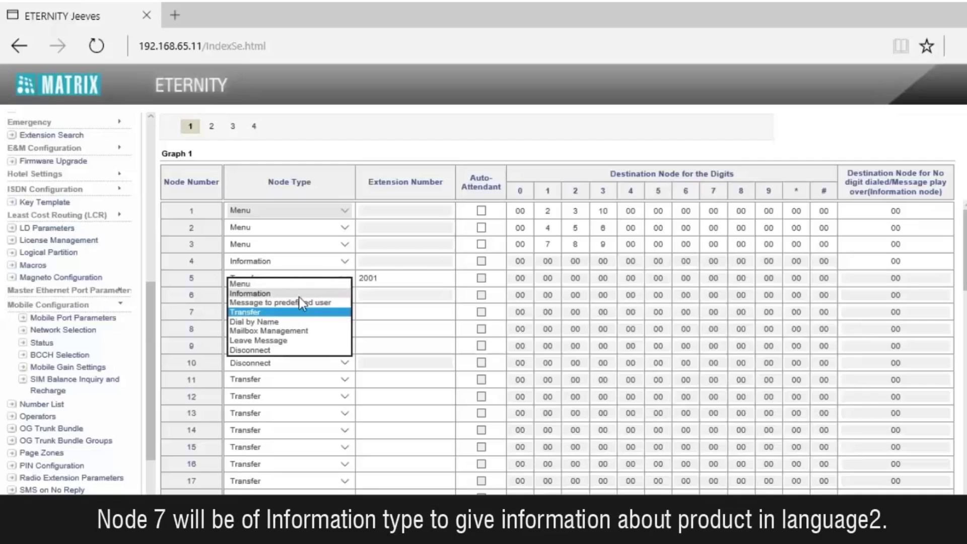
# Set row 7 to Information, row 8 to Transfer with extension 3001, and row 9 to Leave Message.
pyautogui.click(292, 294)
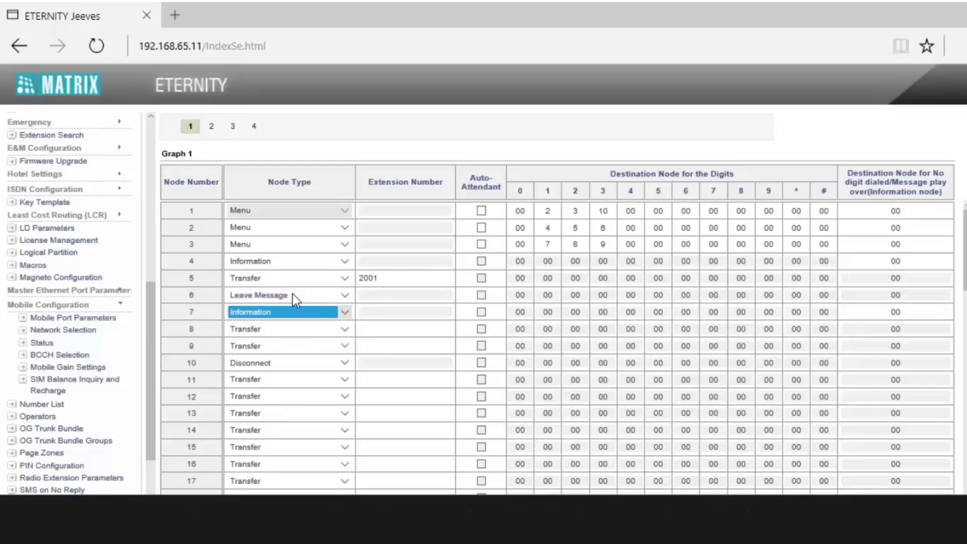
pyautogui.click(340, 331)
pyautogui.click(314, 329)
pyautogui.click(362, 328)
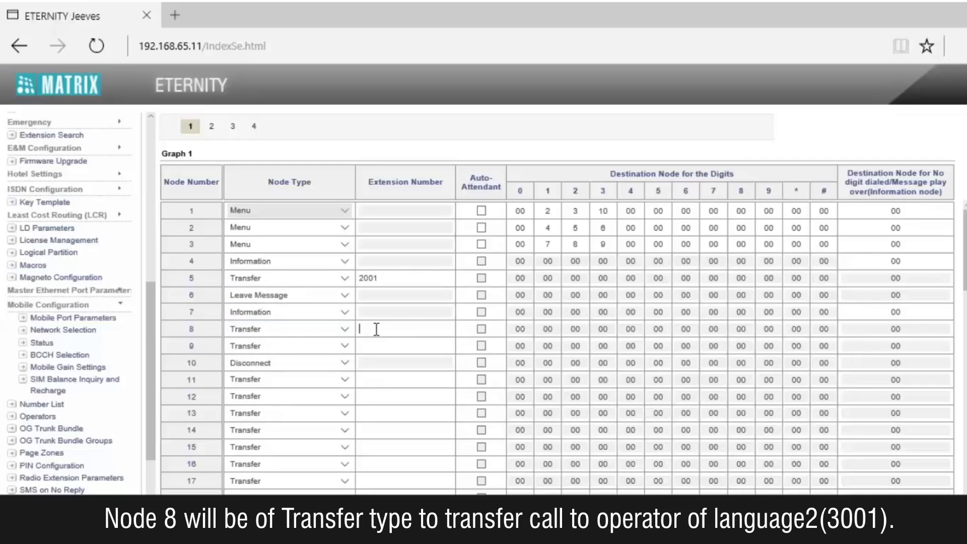
pyautogui.write('3001')
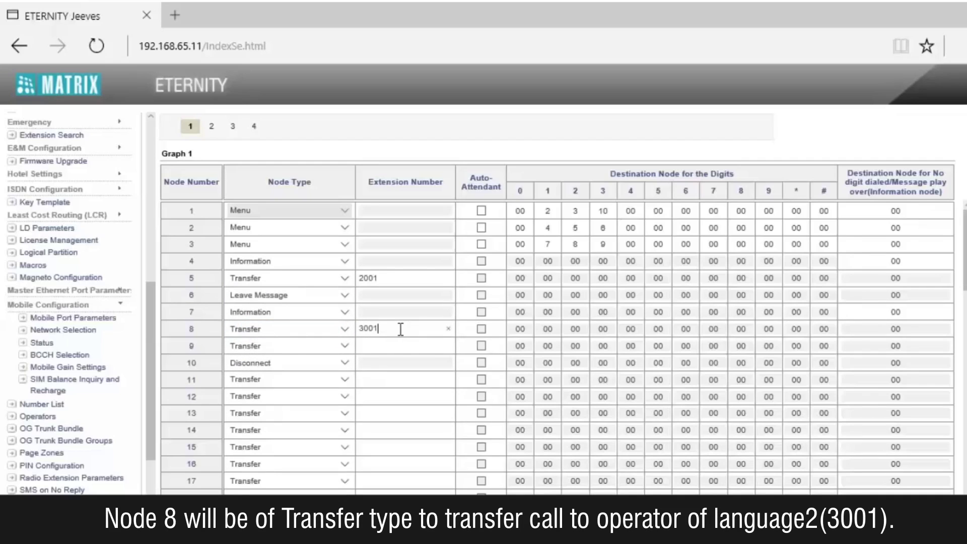
pyautogui.click(348, 345)
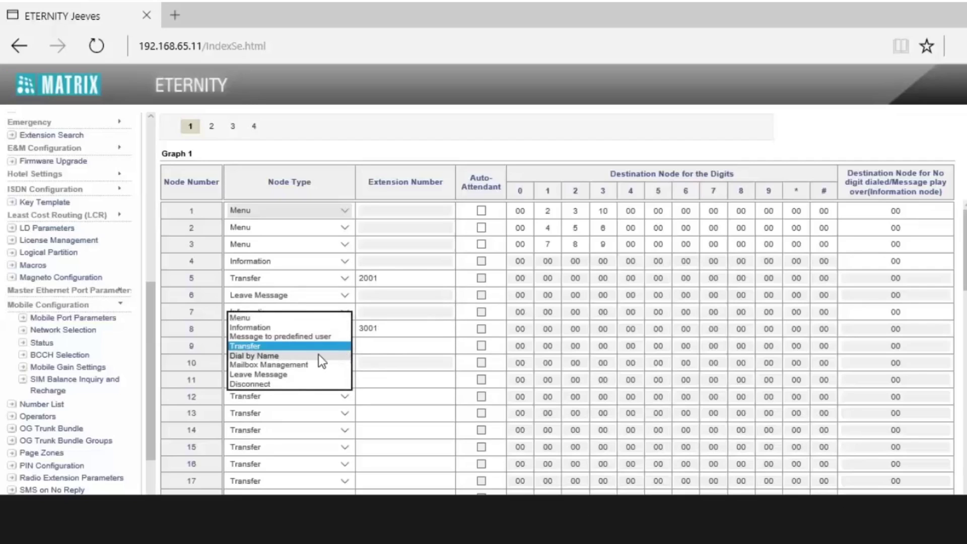
pyautogui.click(298, 375)
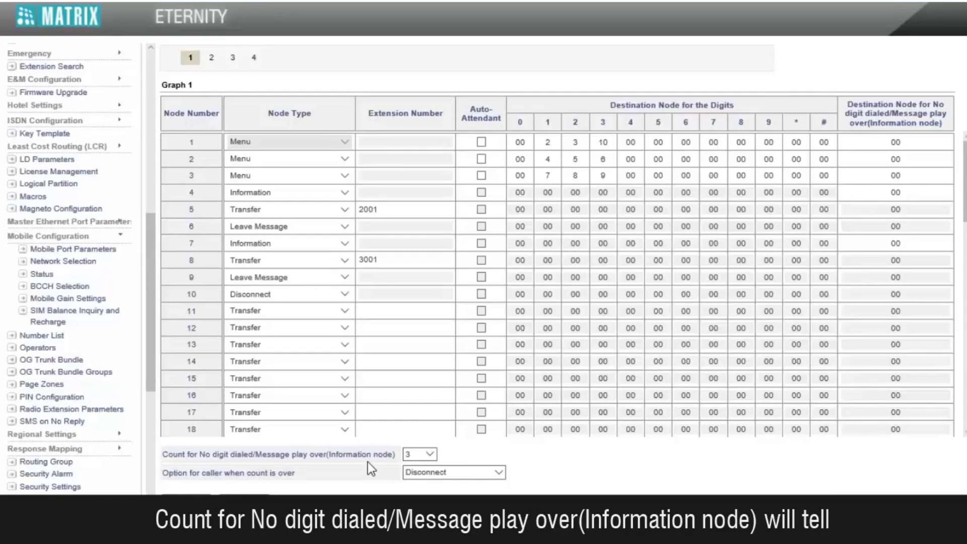
# Choose Disconnect as the option for callers once the count is over.
pyautogui.click(470, 472)
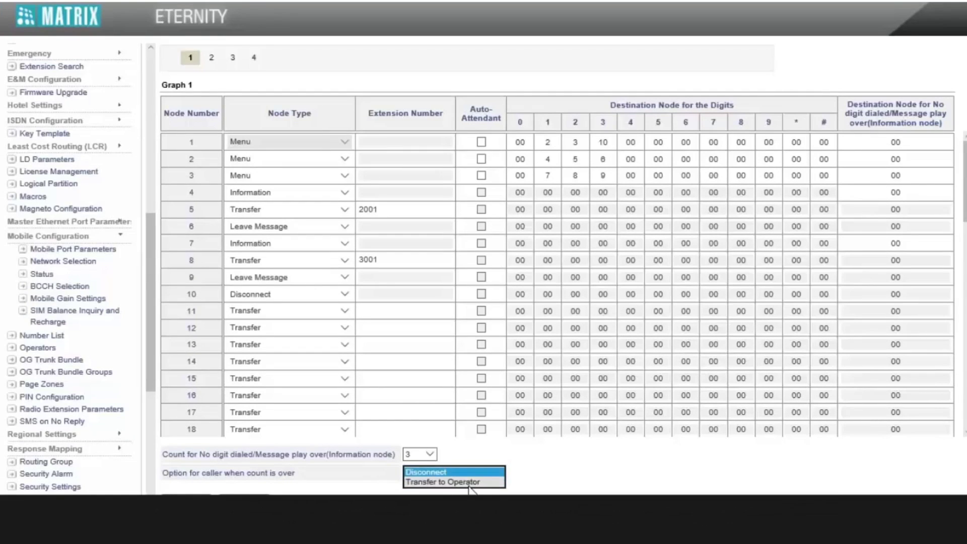
pyautogui.click(468, 472)
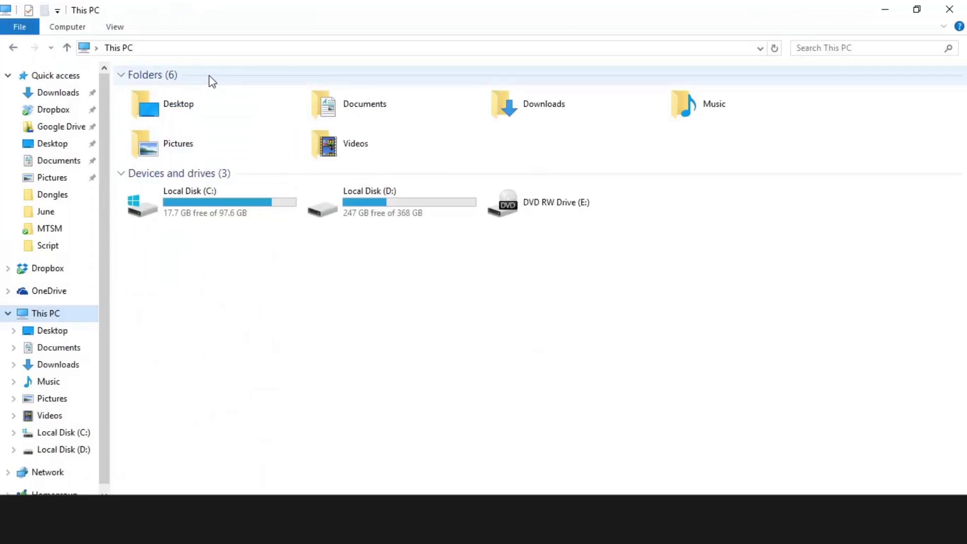
# Browse to the FTP server at 192.168.65.131 and log on with the account password.
pyautogui.click(212, 54)
pyautogui.write('fr')
pyautogui.write('p')
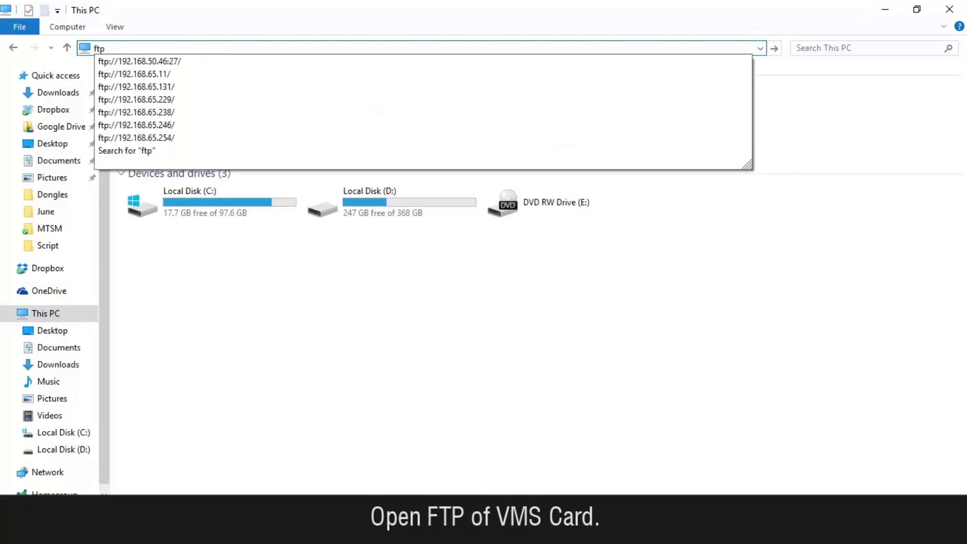
pyautogui.write('://192.168.65.131')
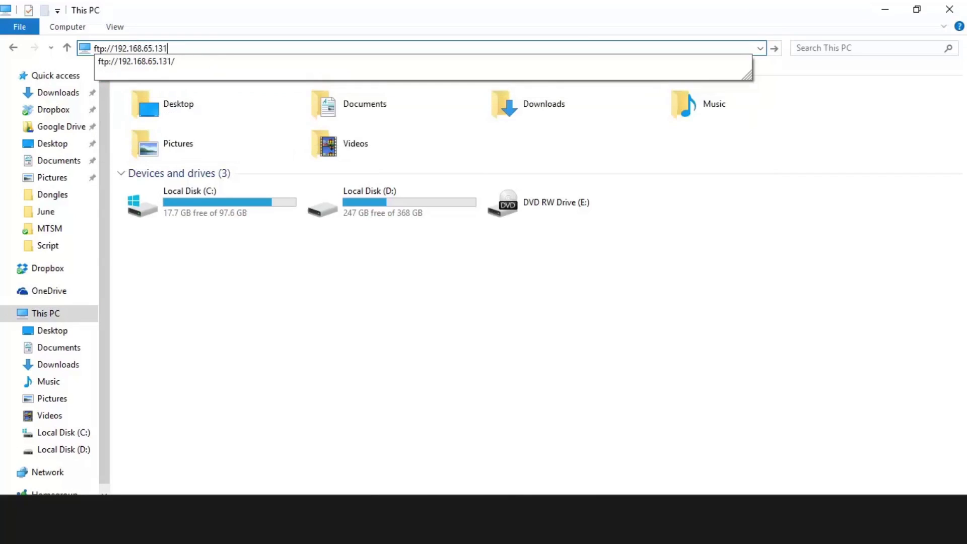
pyautogui.press('Return')
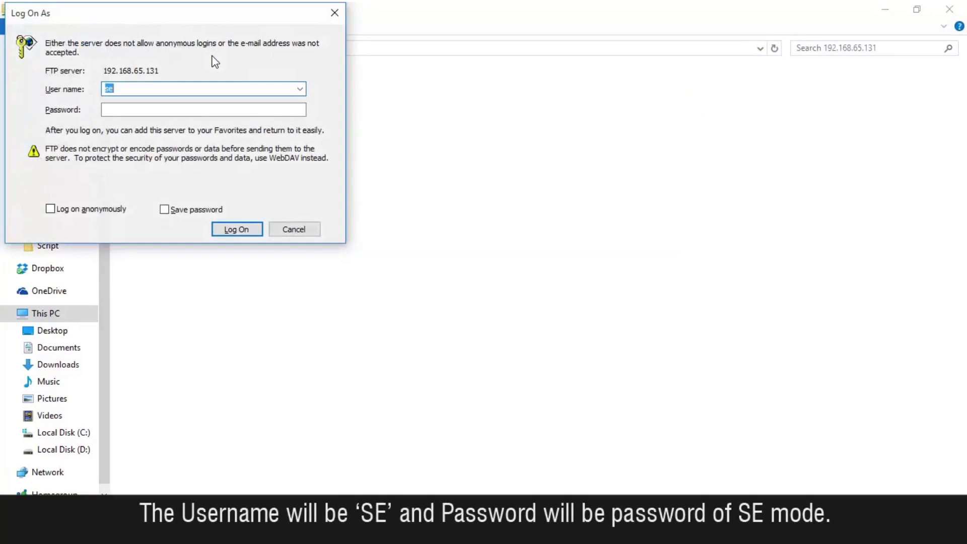
pyautogui.click(151, 110)
pyautogui.write('**********')
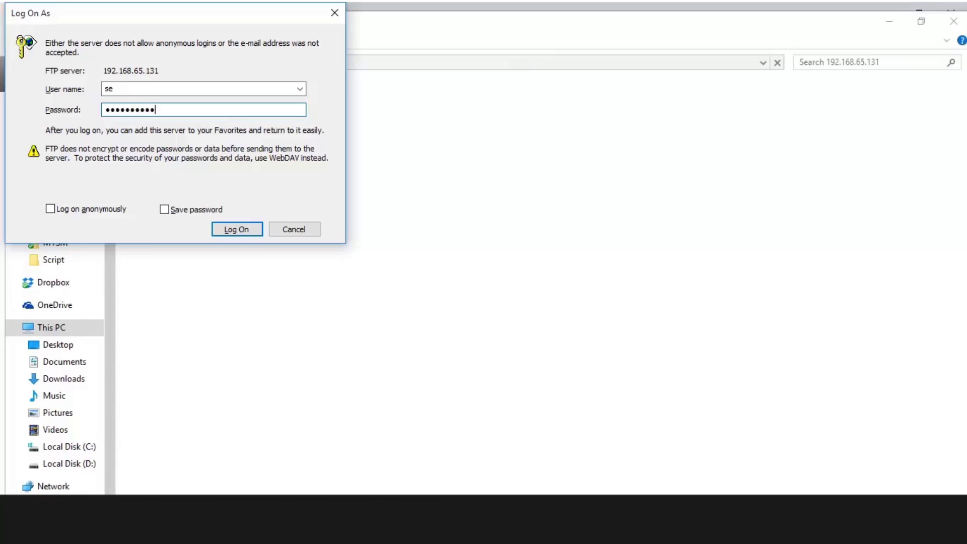
pyautogui.click(245, 233)
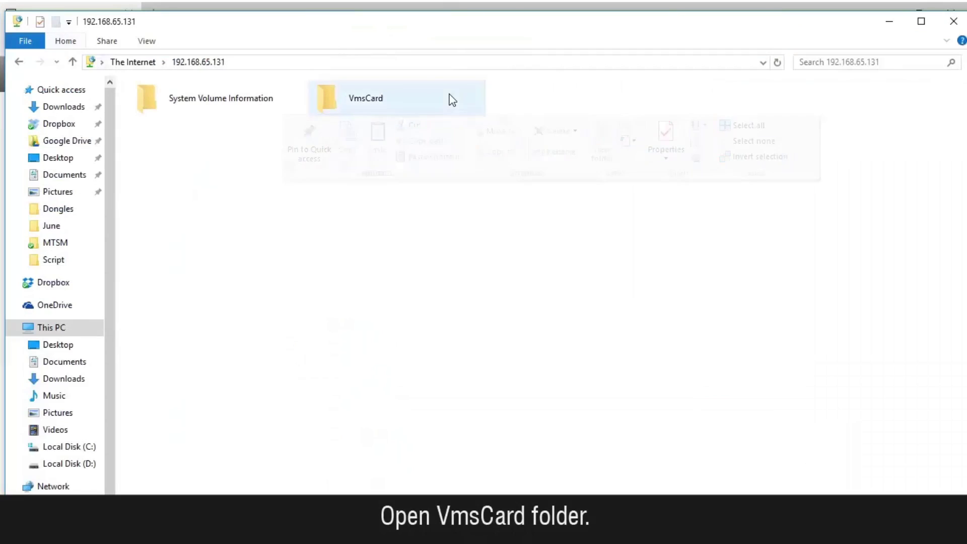
# Open VmsCard > System_Data > System_Graph_Messages > Graph1 and select N101.wav.
pyautogui.doubleClick(434, 96)
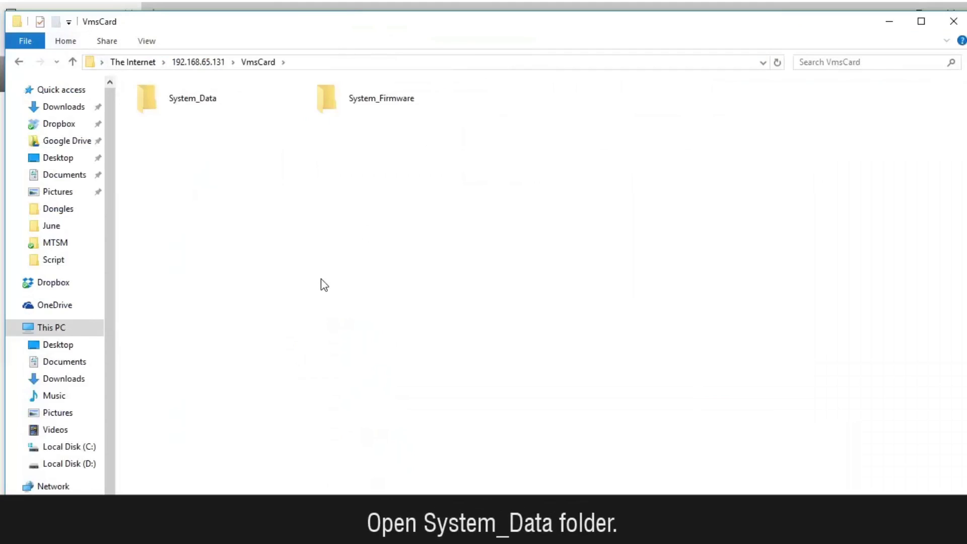
pyautogui.doubleClick(198, 104)
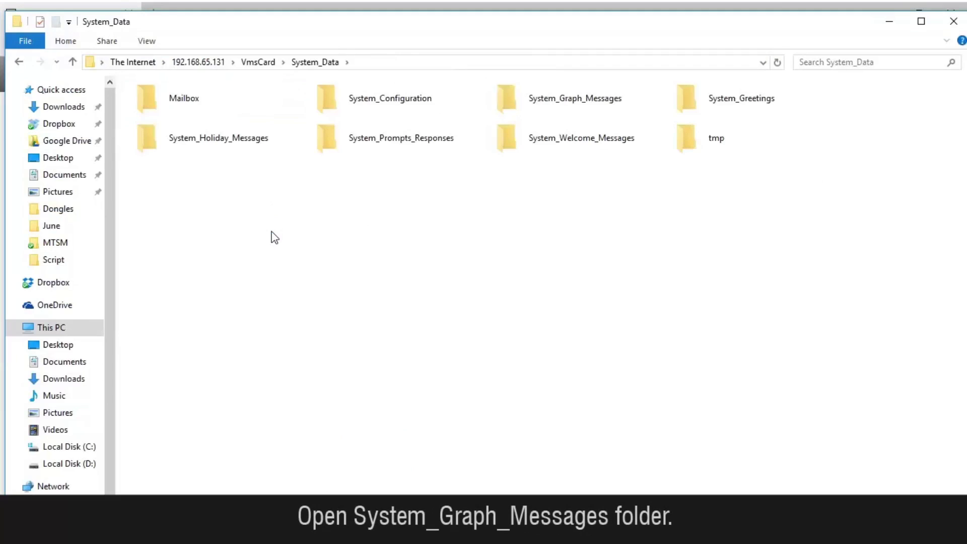
pyautogui.doubleClick(564, 101)
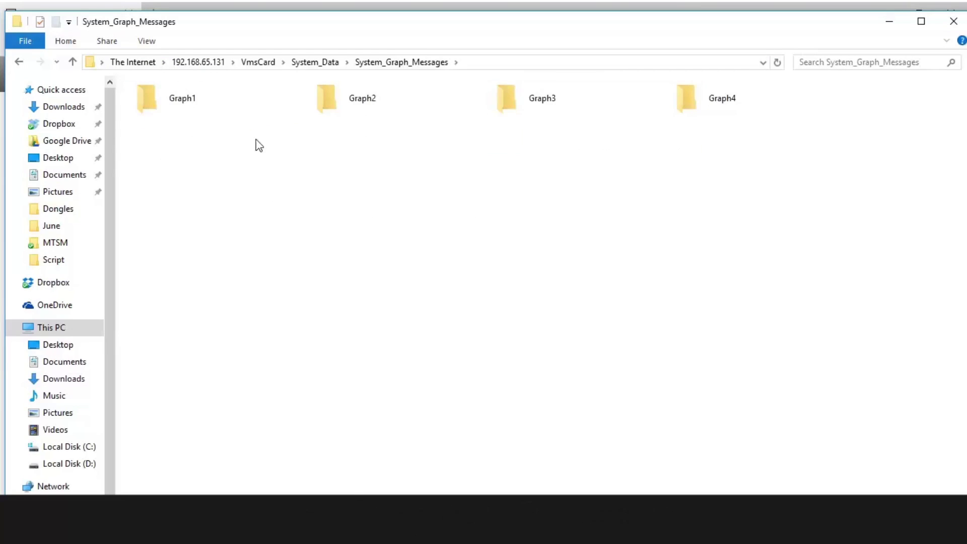
pyautogui.click(174, 95)
pyautogui.doubleClick(175, 94)
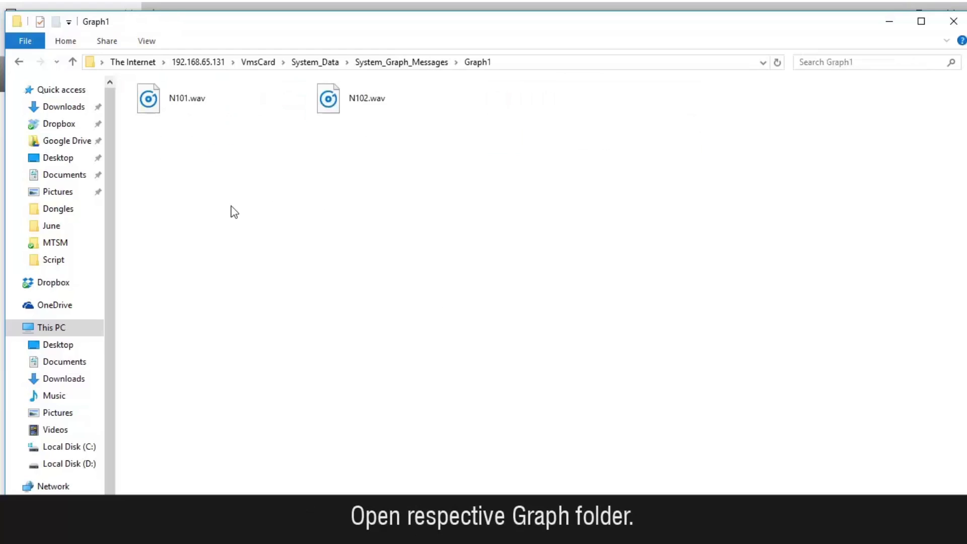
pyautogui.click(194, 119)
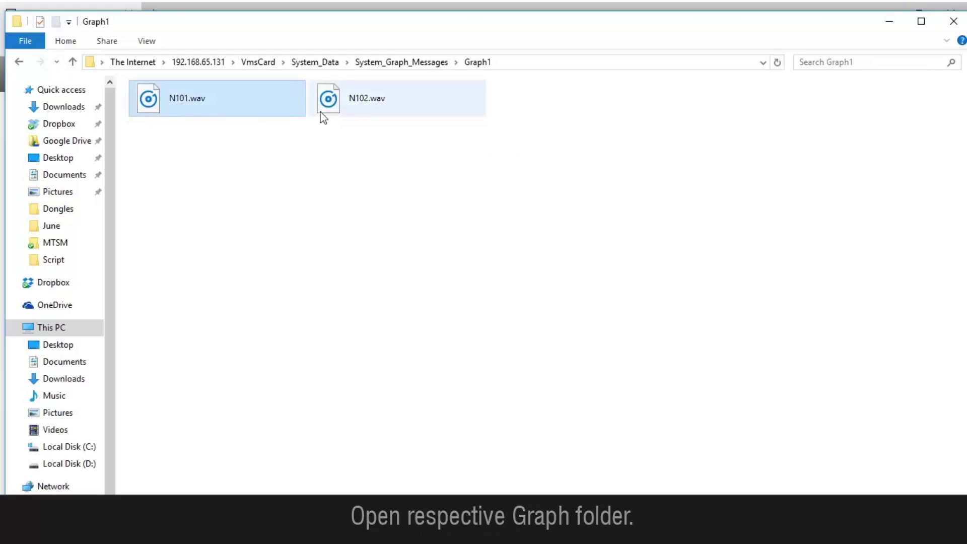